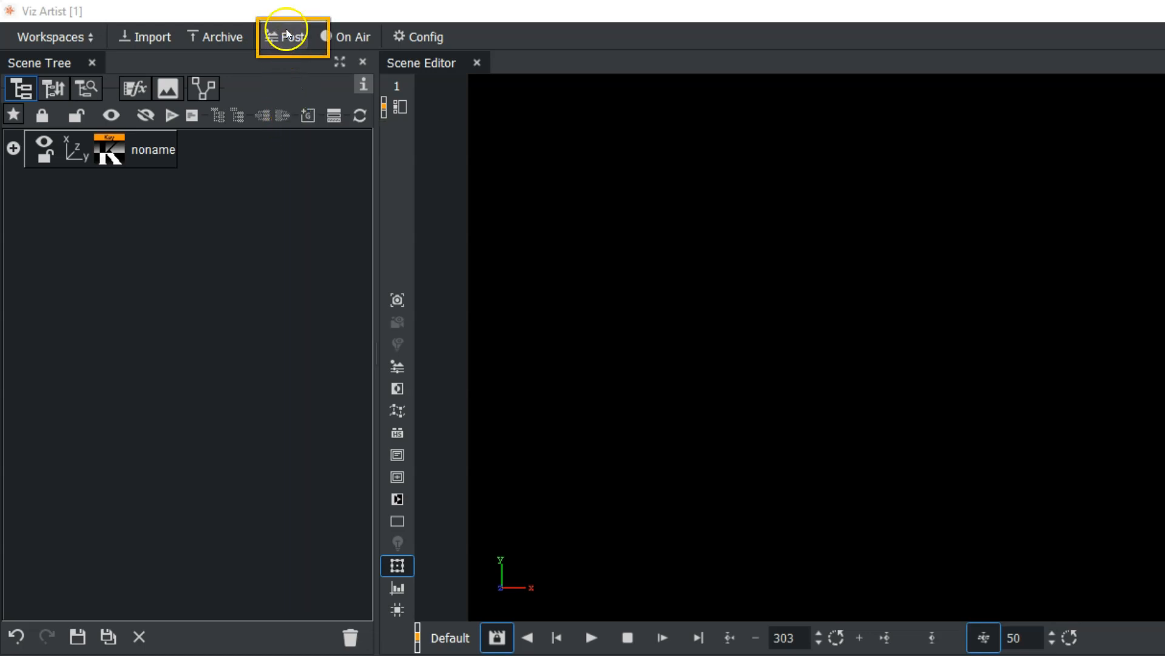
# Step: Switch from Post Production back to the Default workspace and select the noname scene root
pyautogui.click(283, 37)
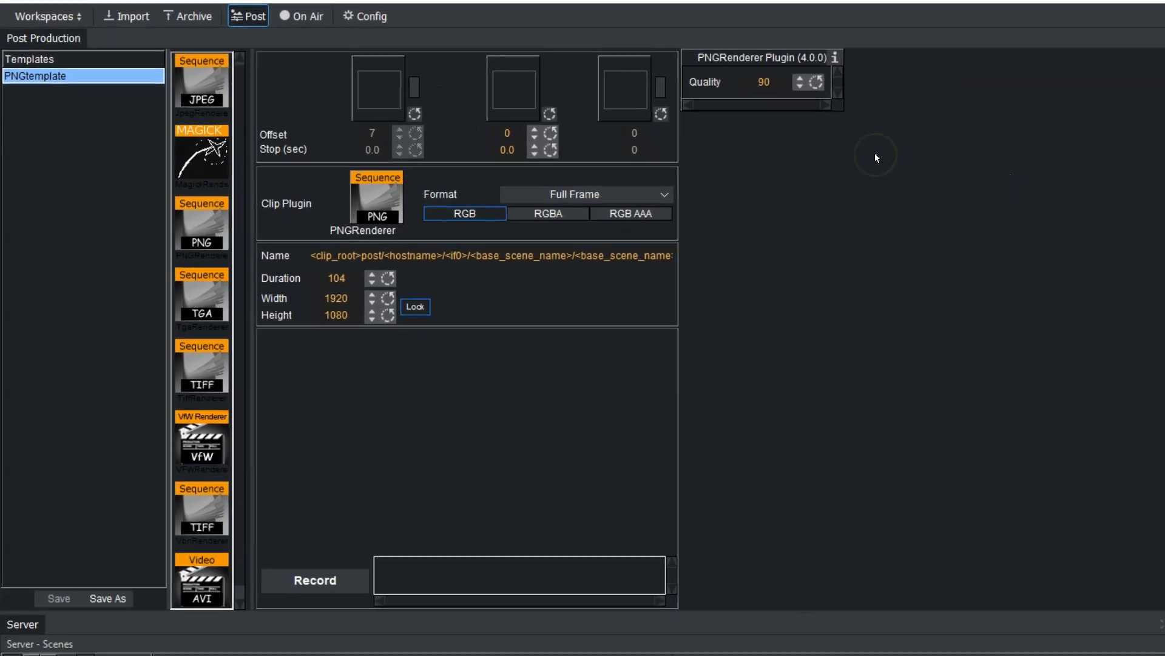
pyautogui.click(45, 10)
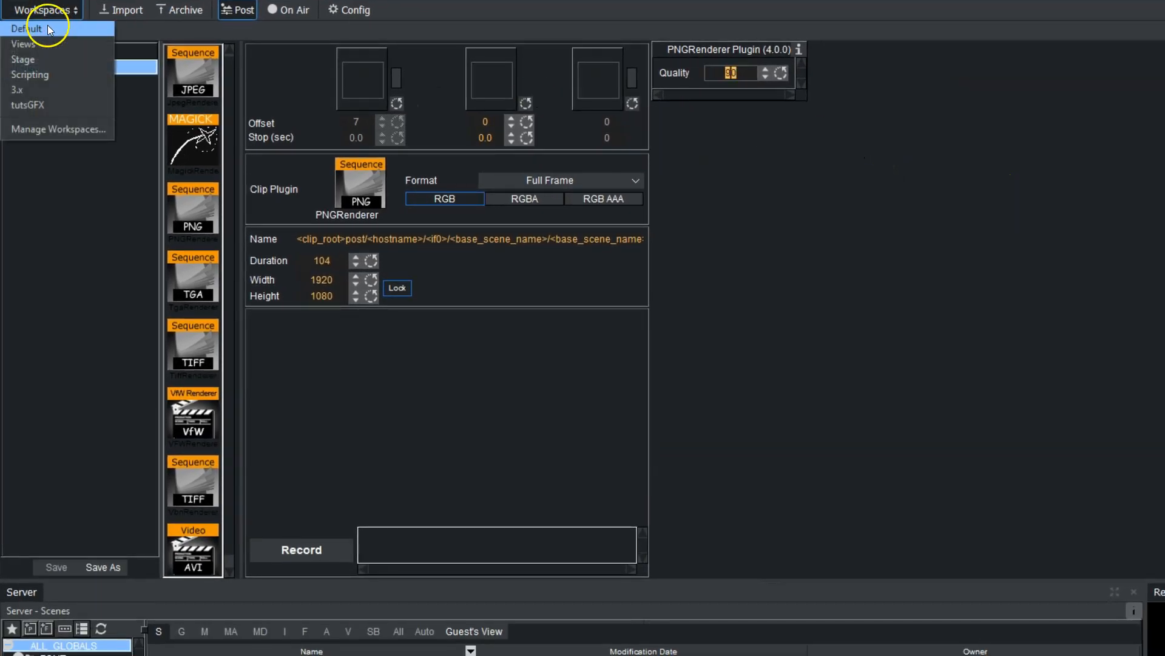
pyautogui.click(47, 26)
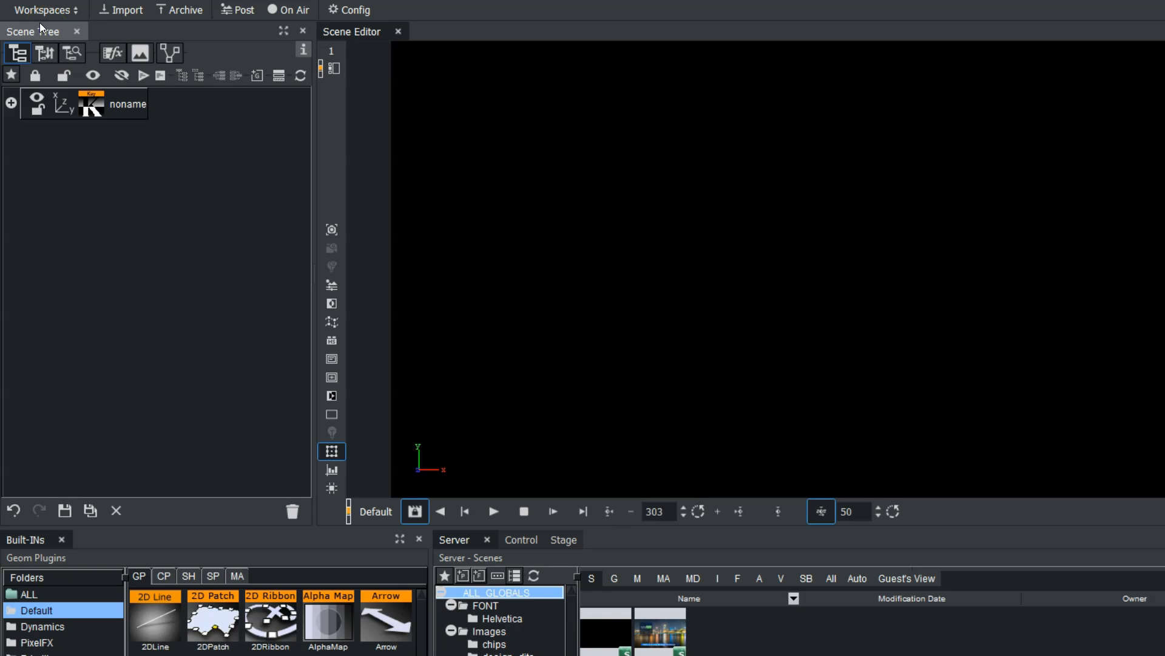
pyautogui.click(45, 11)
pyautogui.click(45, 86)
pyautogui.click(125, 106)
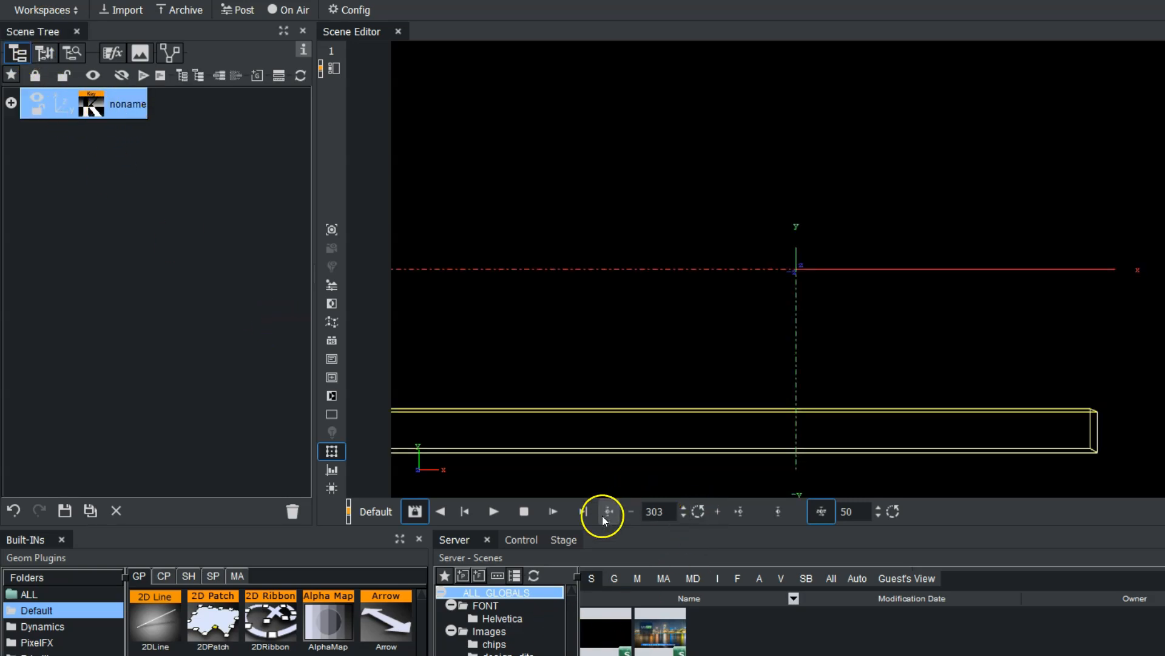
# Step: Play and stop the lower-third animation, then toggle the key alpha view on and off
pyautogui.click(494, 512)
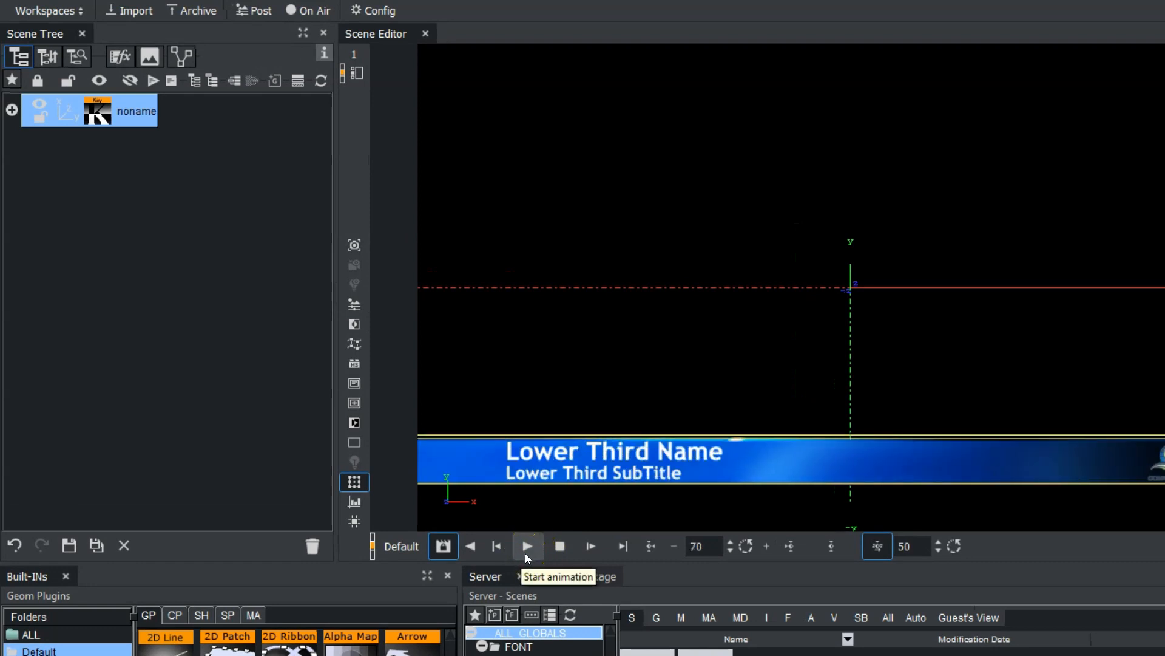
pyautogui.click(548, 542)
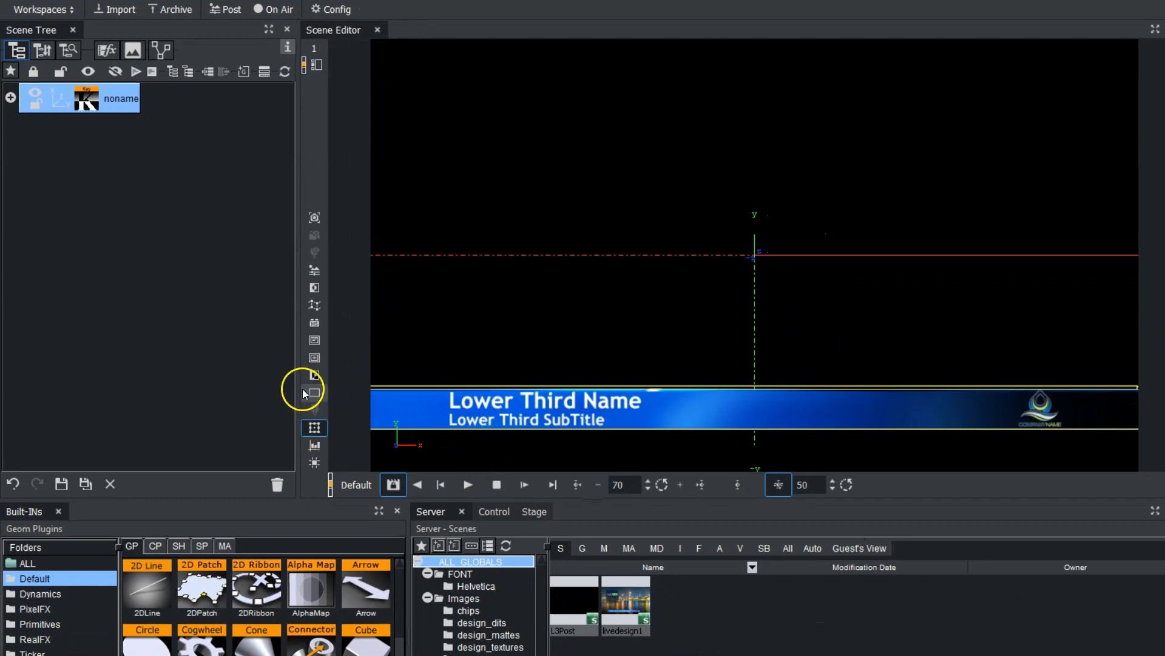
pyautogui.click(314, 375)
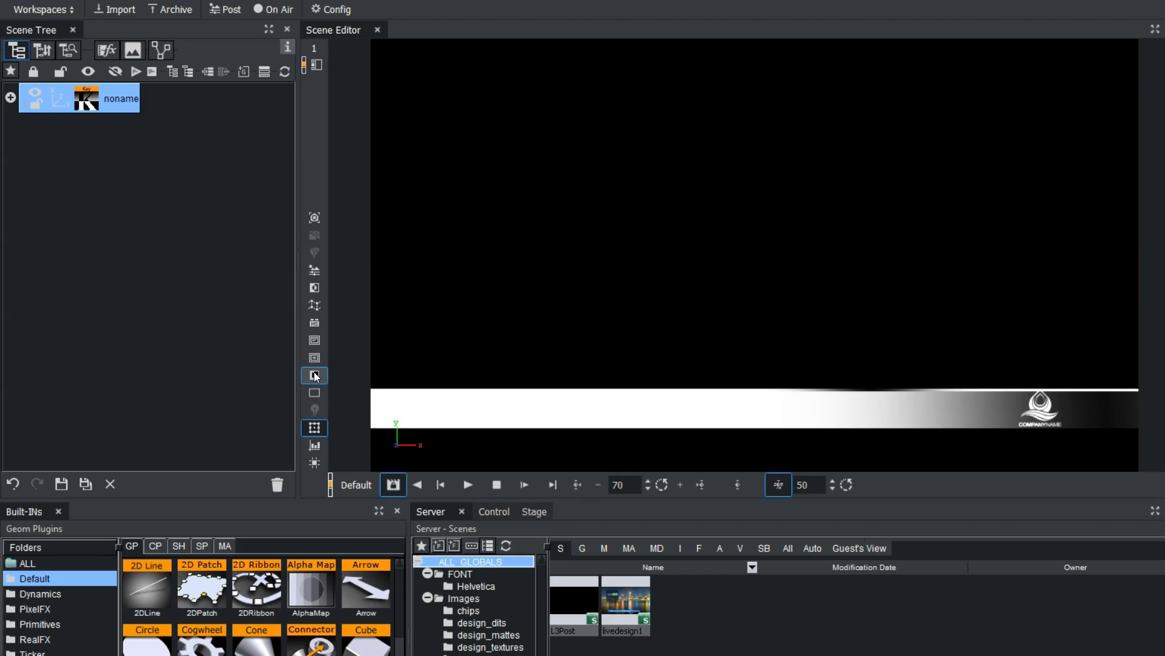
pyautogui.click(315, 375)
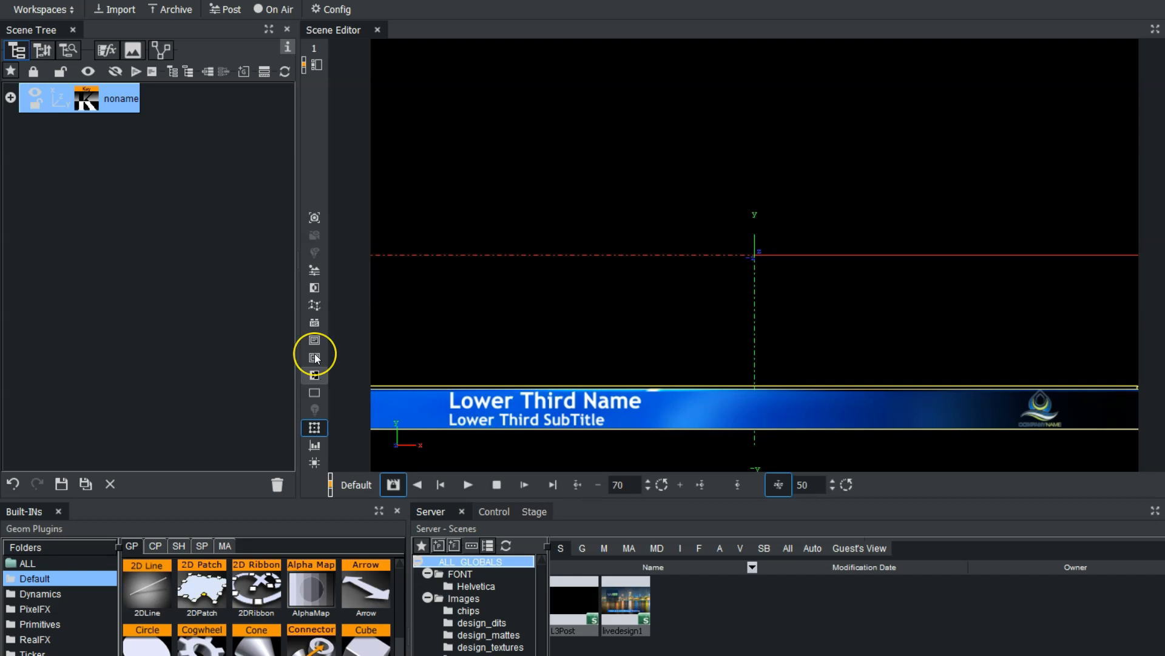
# Step: In Post Production, drag the L3Post scene from the Server panel into the middle clip slot
pyautogui.click(223, 11)
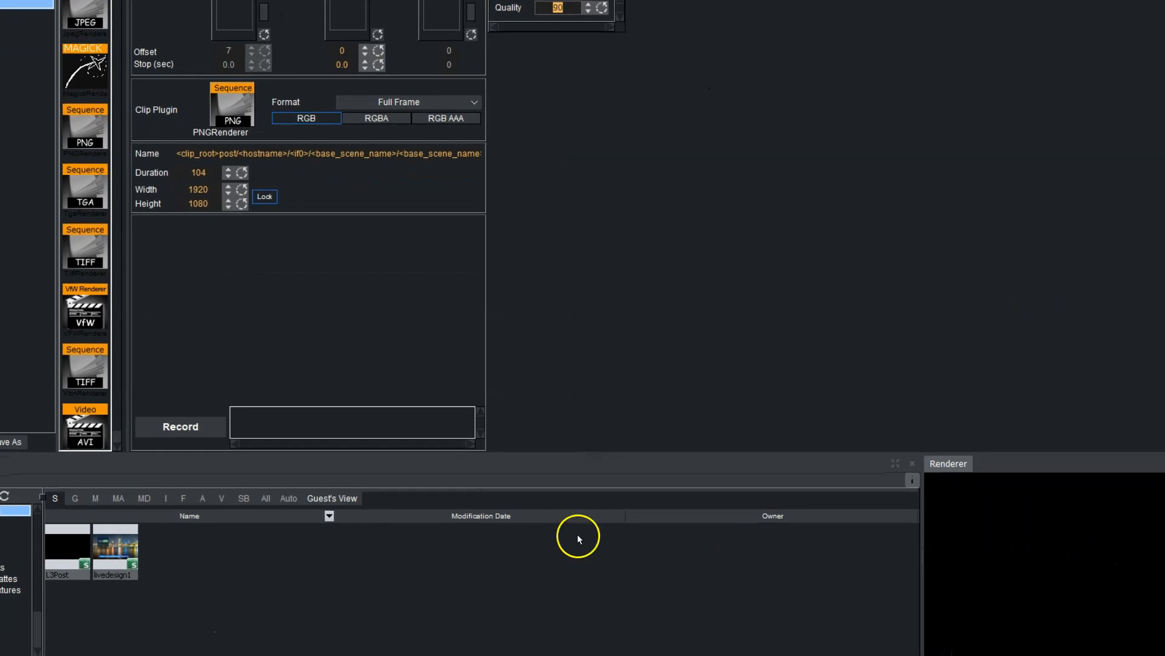
pyautogui.moveTo(68, 550); pyautogui.dragTo(275, 79)
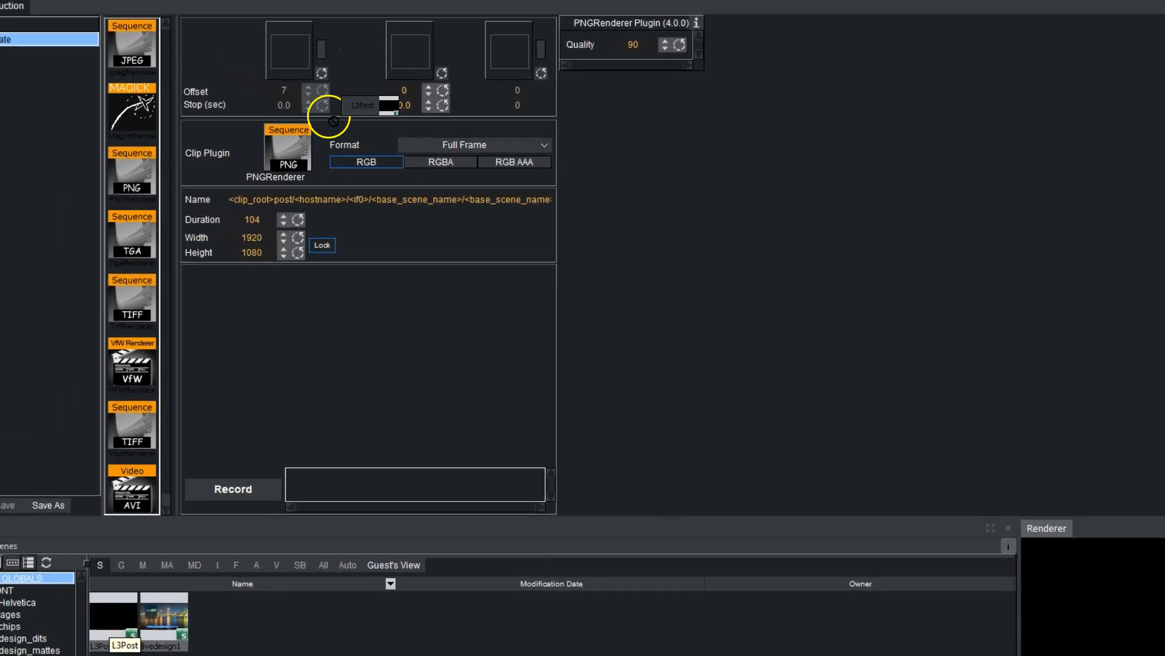
pyautogui.moveTo(333, 121); pyautogui.dragTo(406, 58)
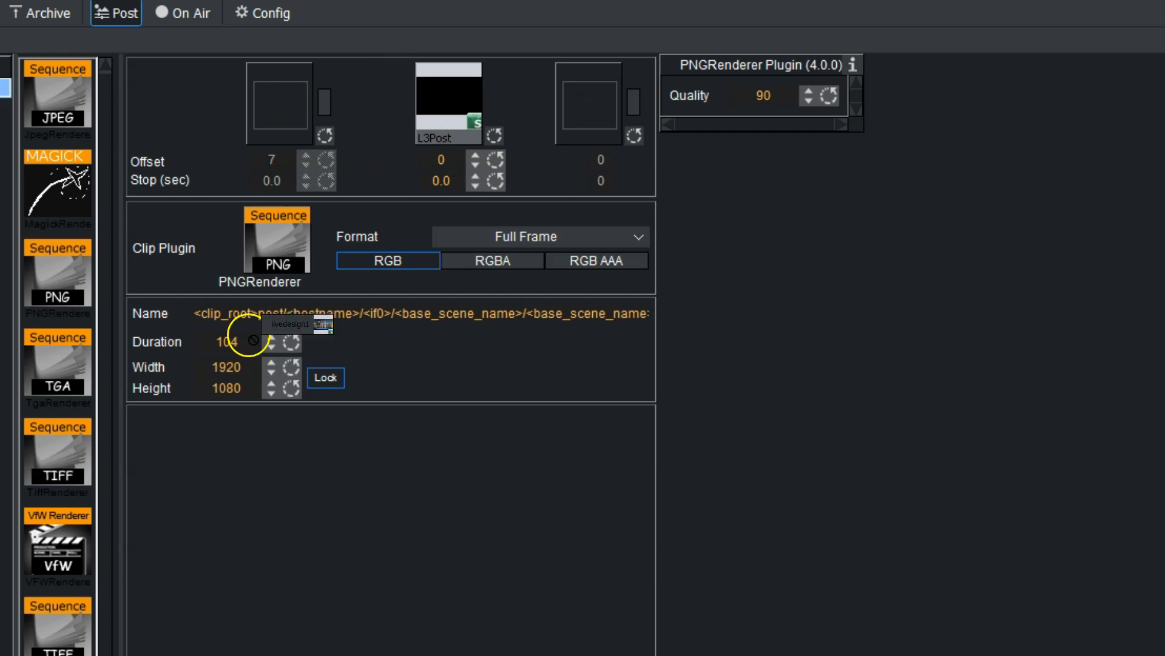
# Step: Add livedesign1 to slot one, set offsets 11 and 7, toggle its enable box, and adjust L3Post's stop time
pyautogui.click(278, 108)
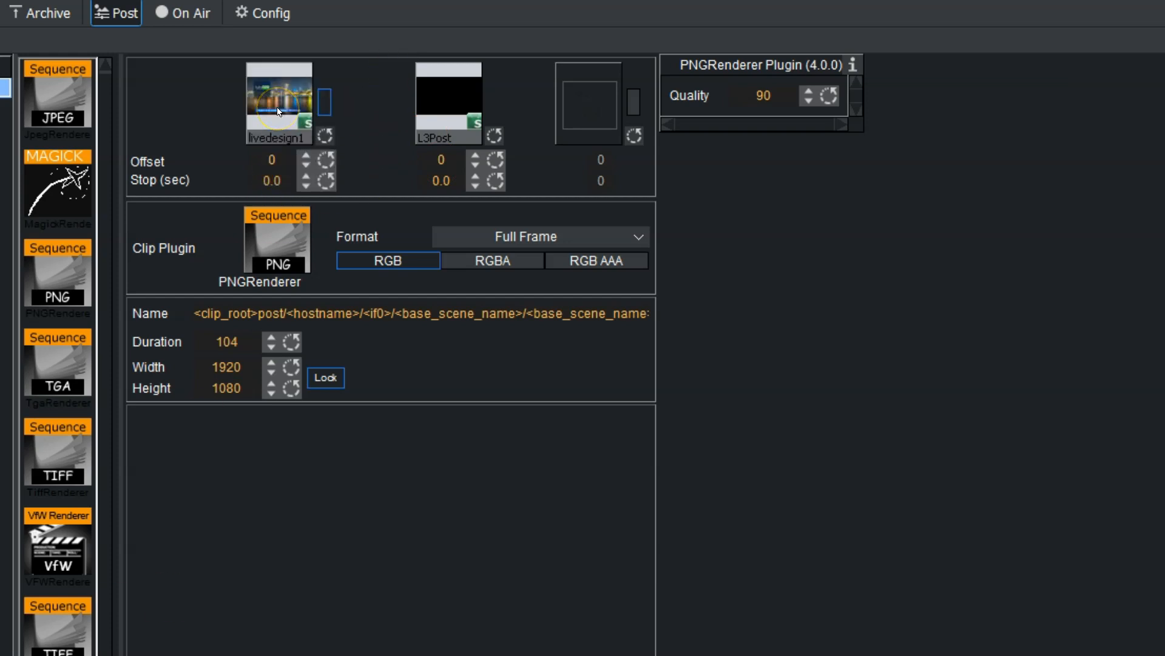
pyautogui.moveTo(261, 160)
pyautogui.mouseDown()
pyautogui.moveTo(272, 164)
pyautogui.moveTo(252, 160)
pyautogui.mouseUp()
pyautogui.moveTo(437, 164); pyautogui.dragTo(445, 168)
pyautogui.click(324, 101)
pyautogui.click(324, 105)
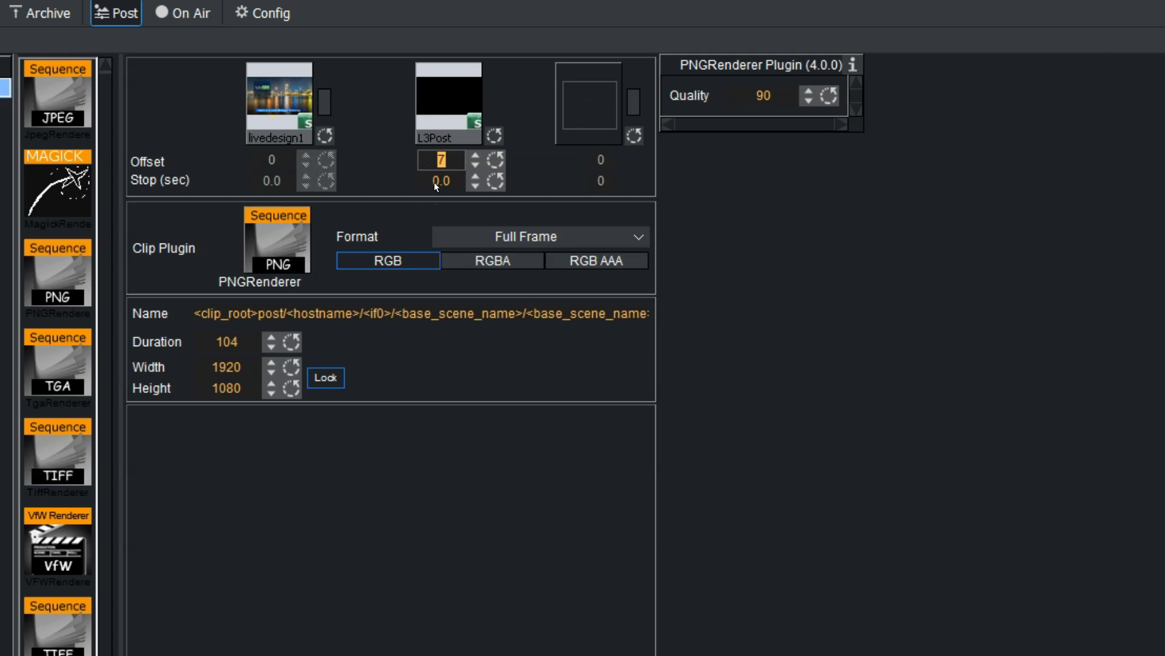
pyautogui.moveTo(435, 182); pyautogui.dragTo(446, 182)
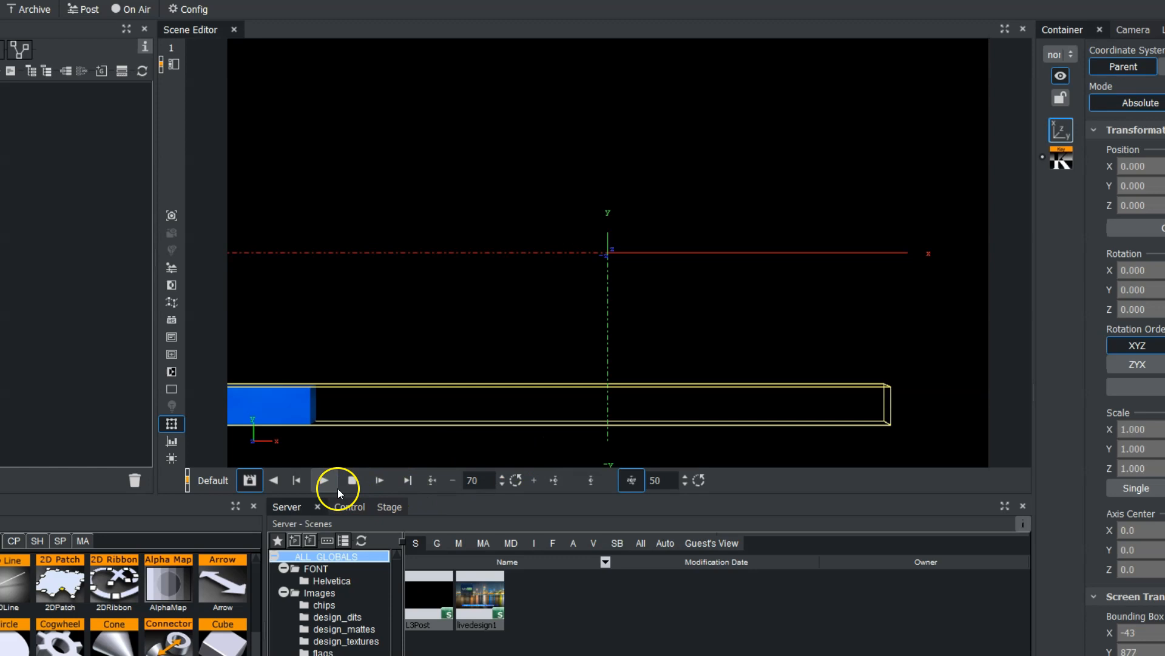
# Step: Preview the lower third animating in and then out, and return to Post Production
pyautogui.click(326, 479)
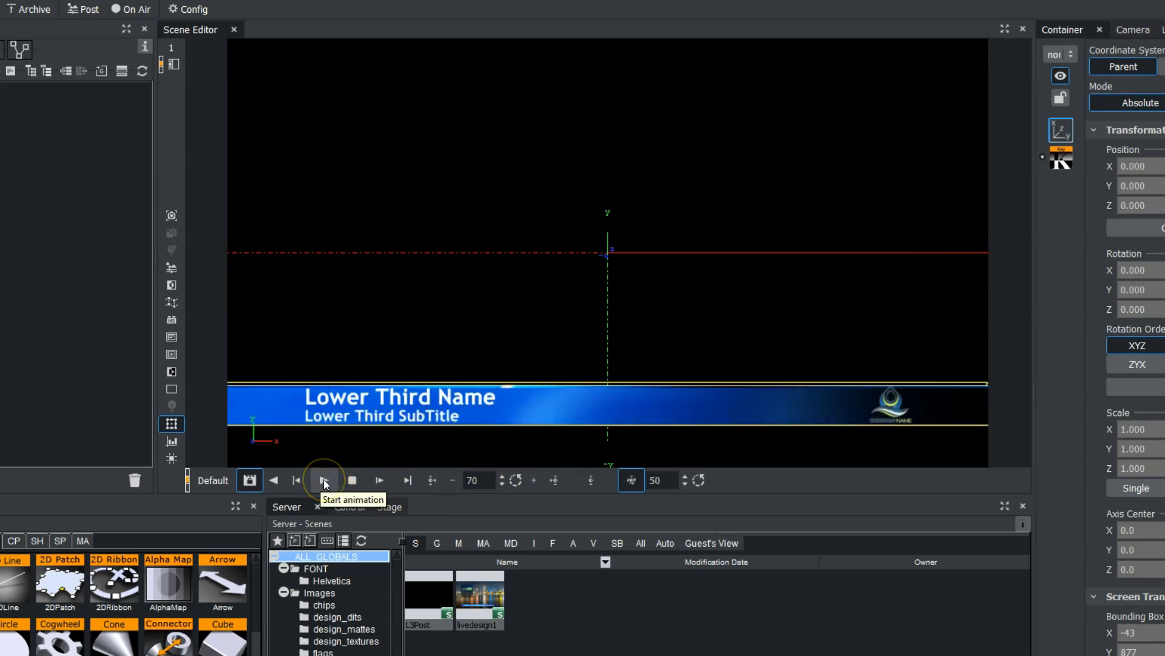
pyautogui.click(373, 481)
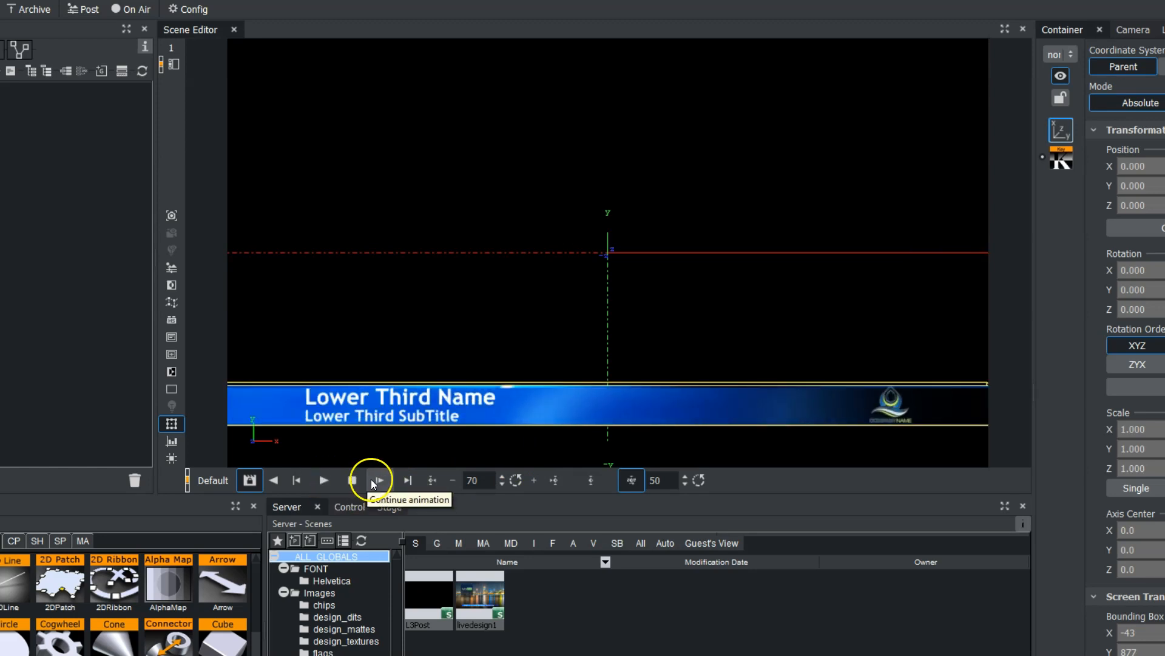
pyautogui.click(381, 479)
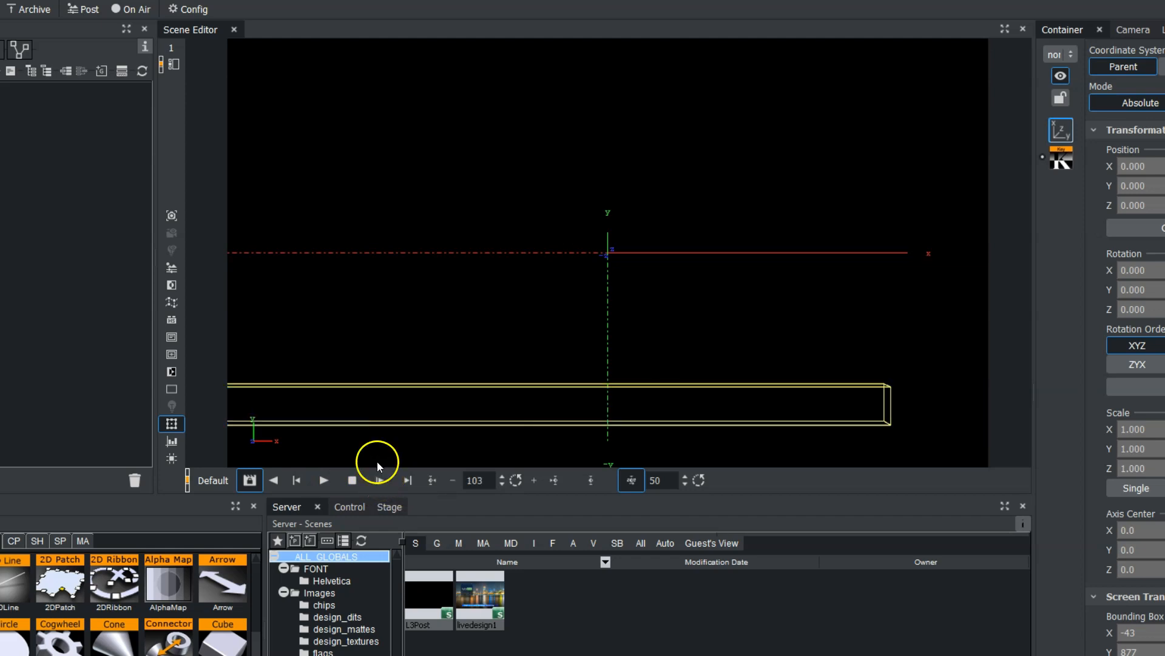
pyautogui.click(88, 10)
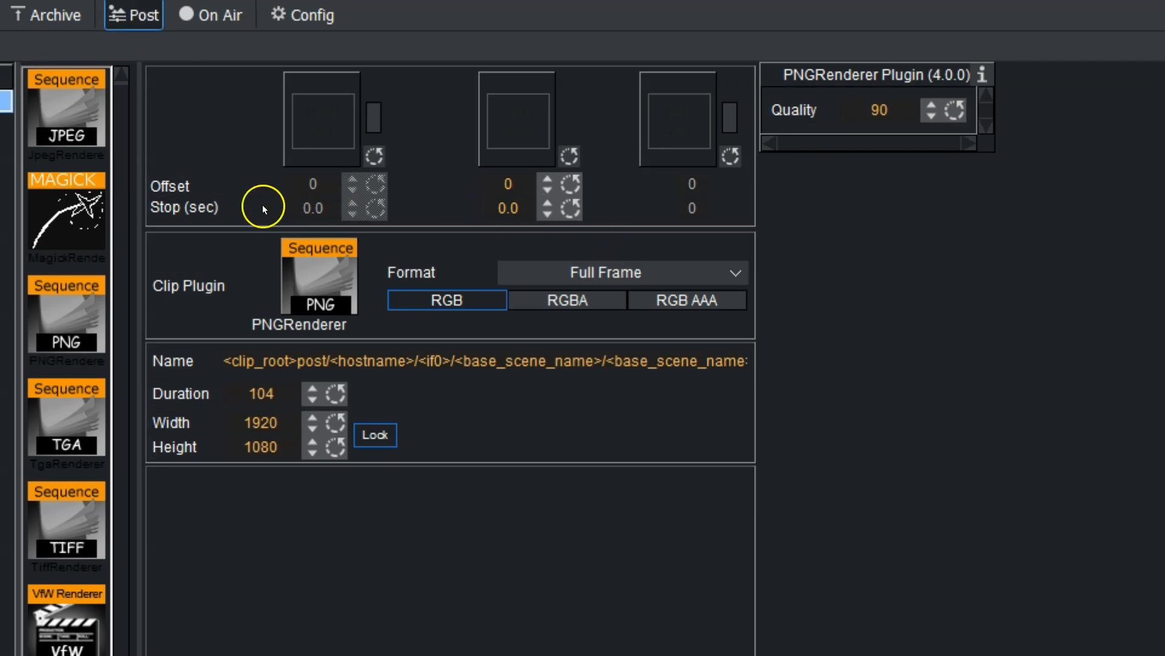
# Step: Put L3Post in the middle slot with a 5-second stop time and the Video AVI clip plugin
pyautogui.moveTo(103, 655); pyautogui.dragTo(516, 118)
pyautogui.moveTo(508, 208); pyautogui.dragTo(1160, 225)
pyautogui.doubleClick(514, 208)
pyautogui.write('5')
pyautogui.press('Return')
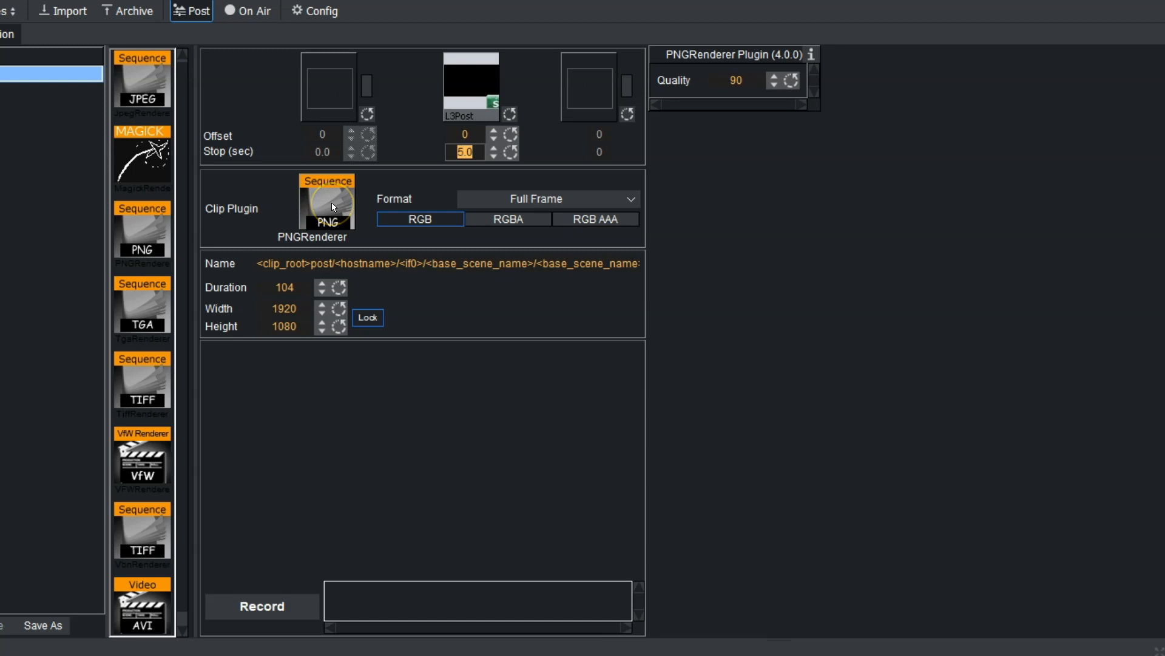
pyautogui.moveTo(161, 599); pyautogui.dragTo(315, 206)
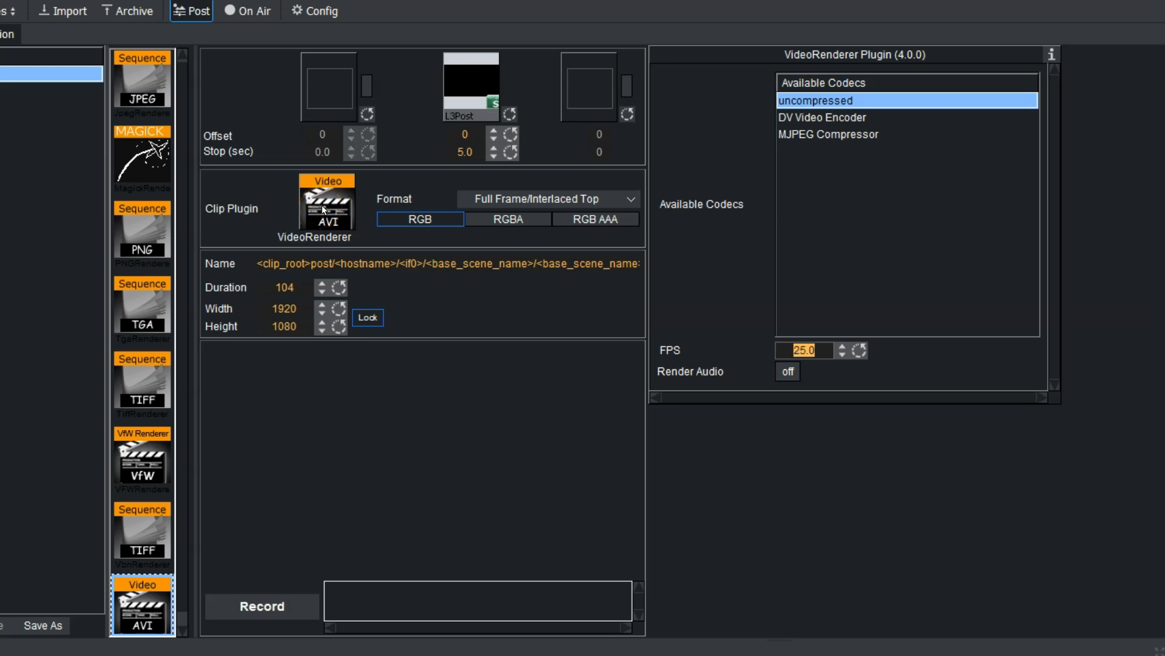
# Step: Set the AVI renderer to an uncompressed codec, RGBA output, and Full Frame/Interlaced Top format
pyautogui.click(377, 209)
pyautogui.click(845, 107)
pyautogui.click(510, 222)
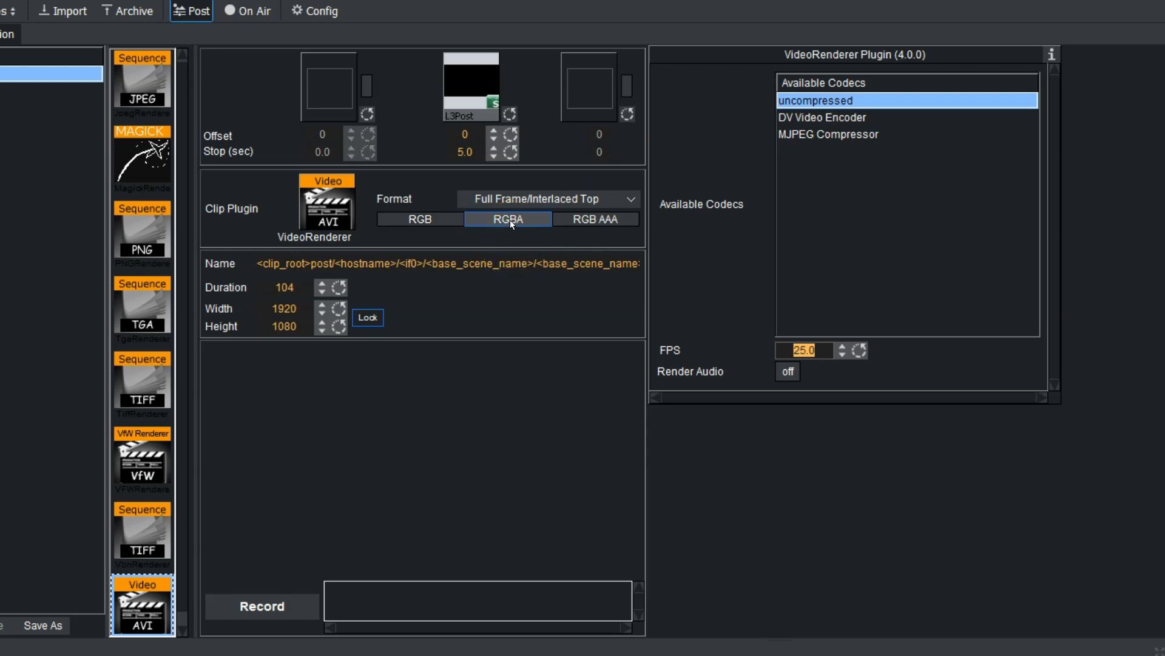
pyautogui.click(536, 198)
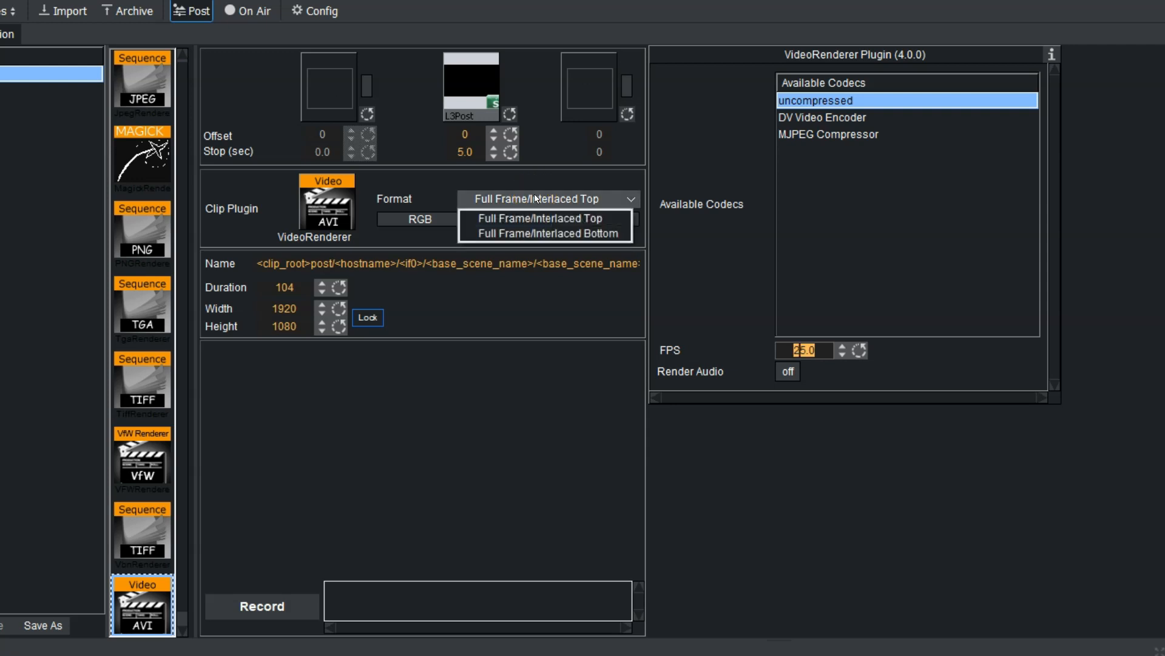
pyautogui.click(530, 221)
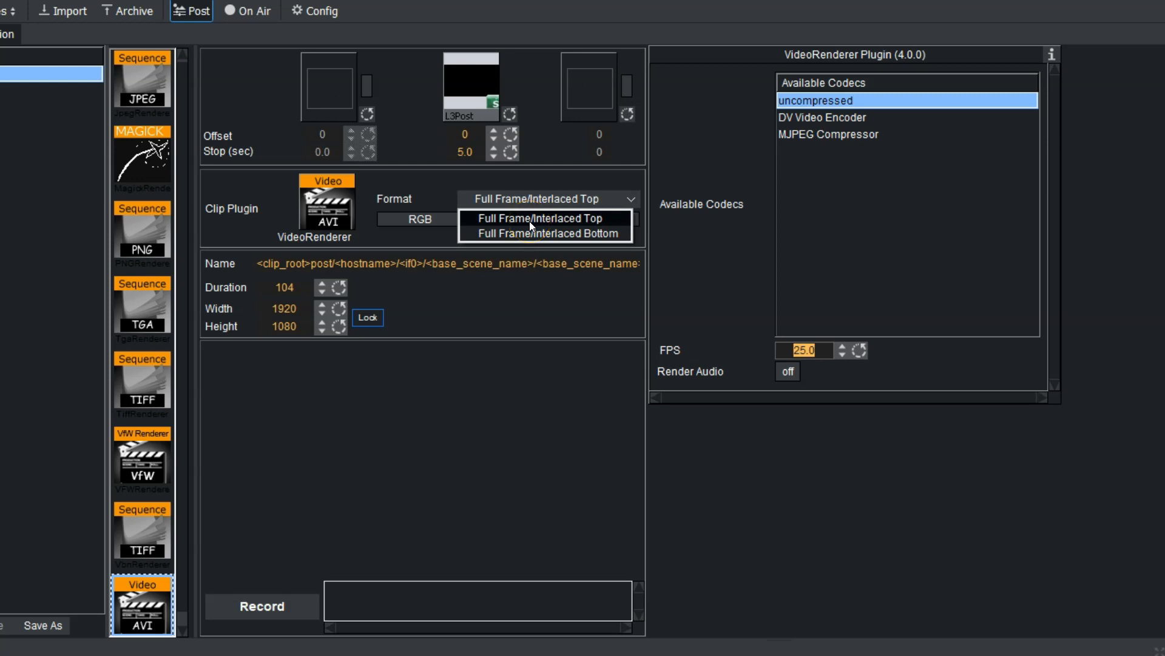
pyautogui.click(534, 219)
pyautogui.click(536, 217)
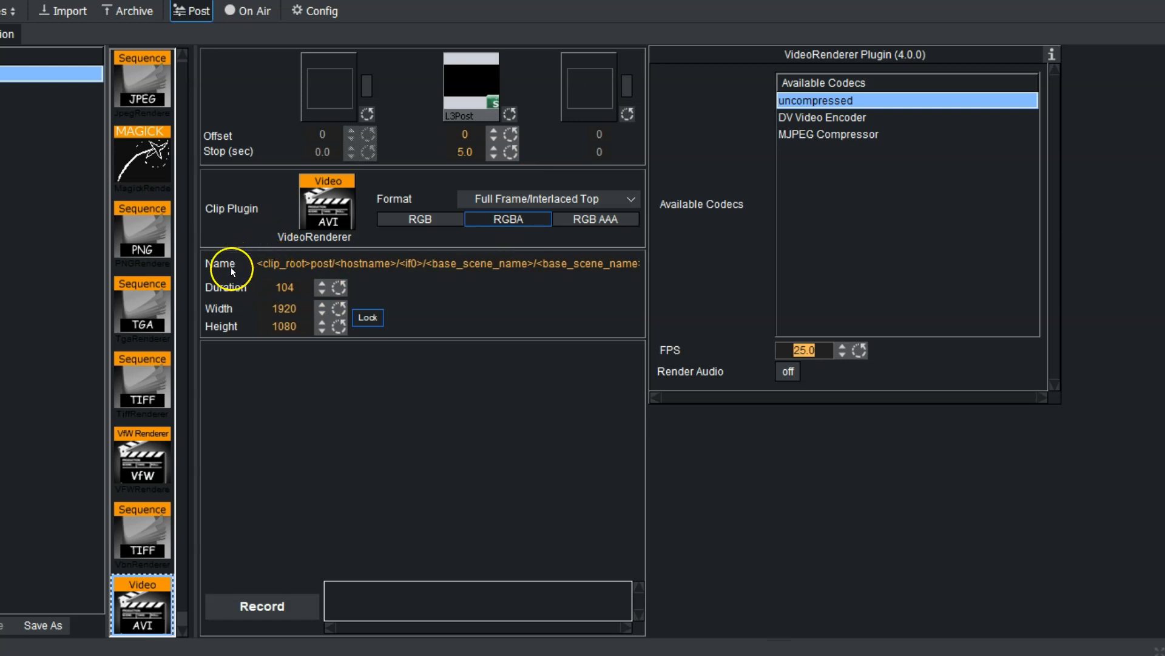
# Step: Change the clip duration from 104 to 500 and lock the 1920×1080 width and height
pyautogui.moveTo(227, 266)
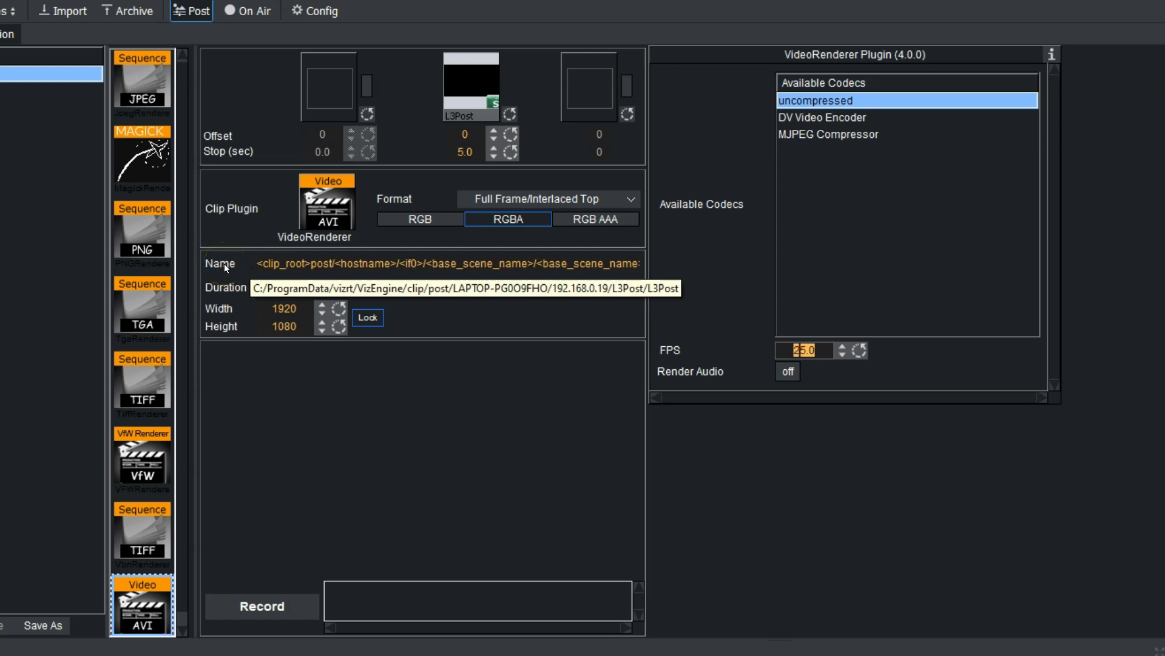
pyautogui.click(317, 263)
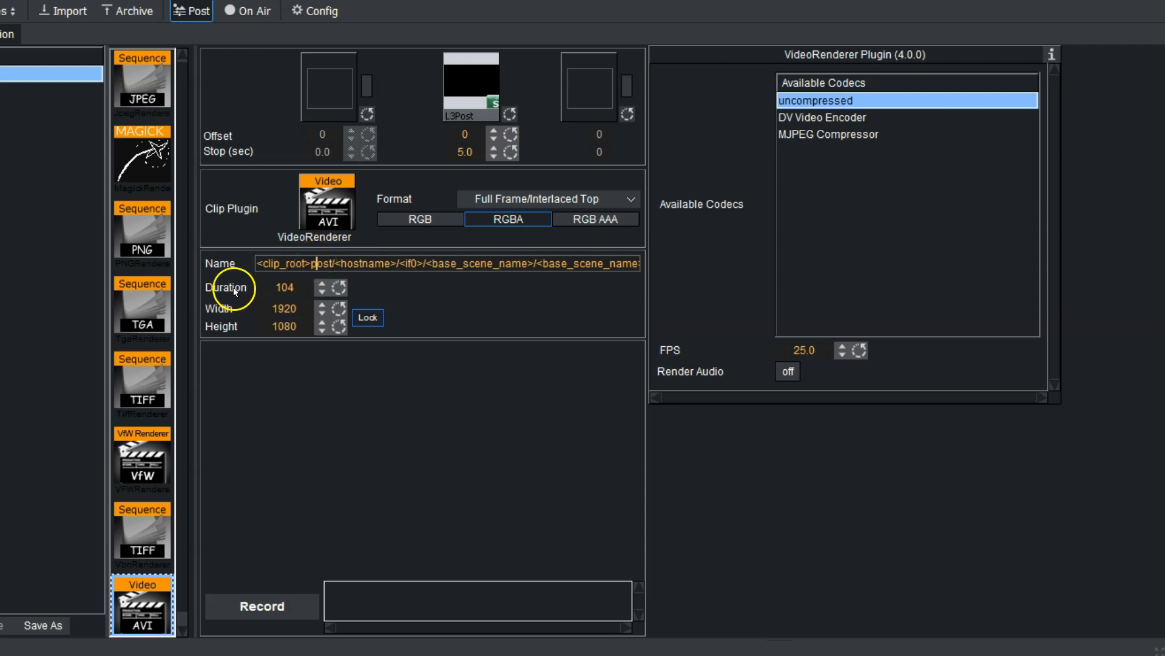
pyautogui.click(286, 288)
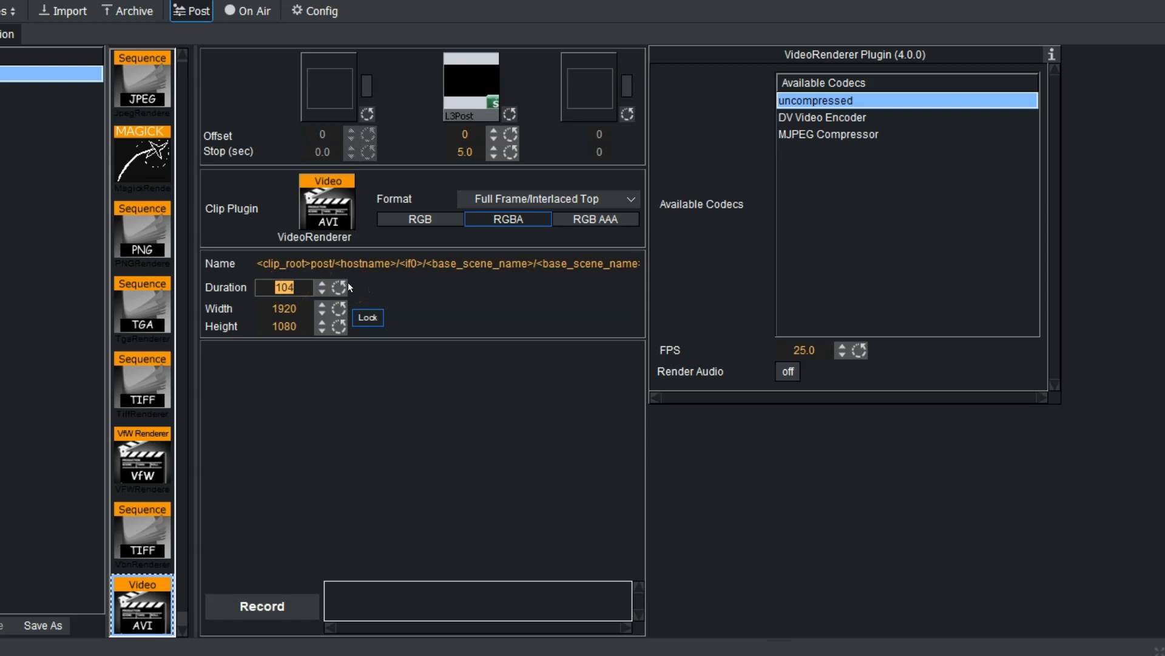
pyautogui.write('500')
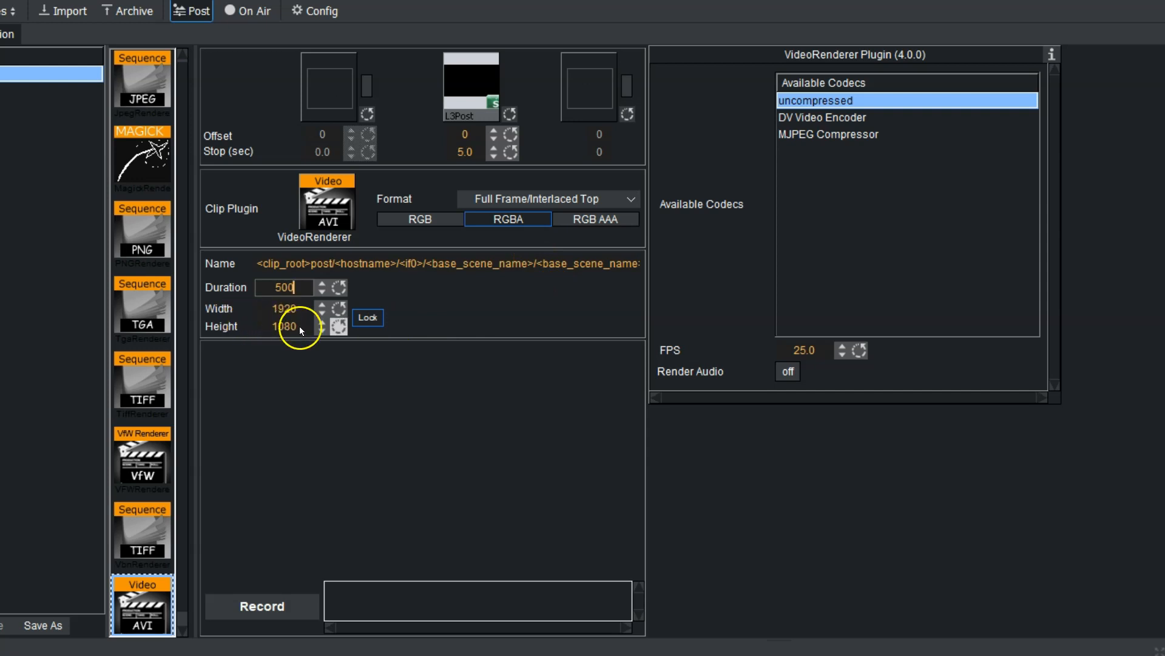
pyautogui.click(360, 317)
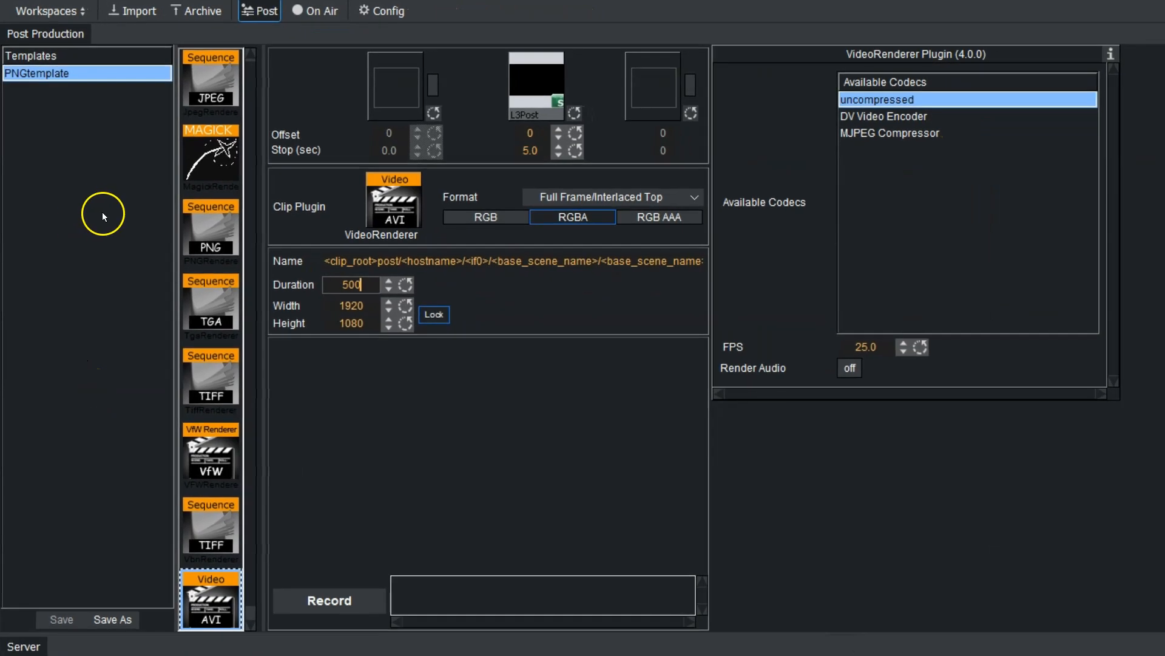
# Step: Save the current AVI RGBA settings as a new template named AVITemplate
pyautogui.click(111, 618)
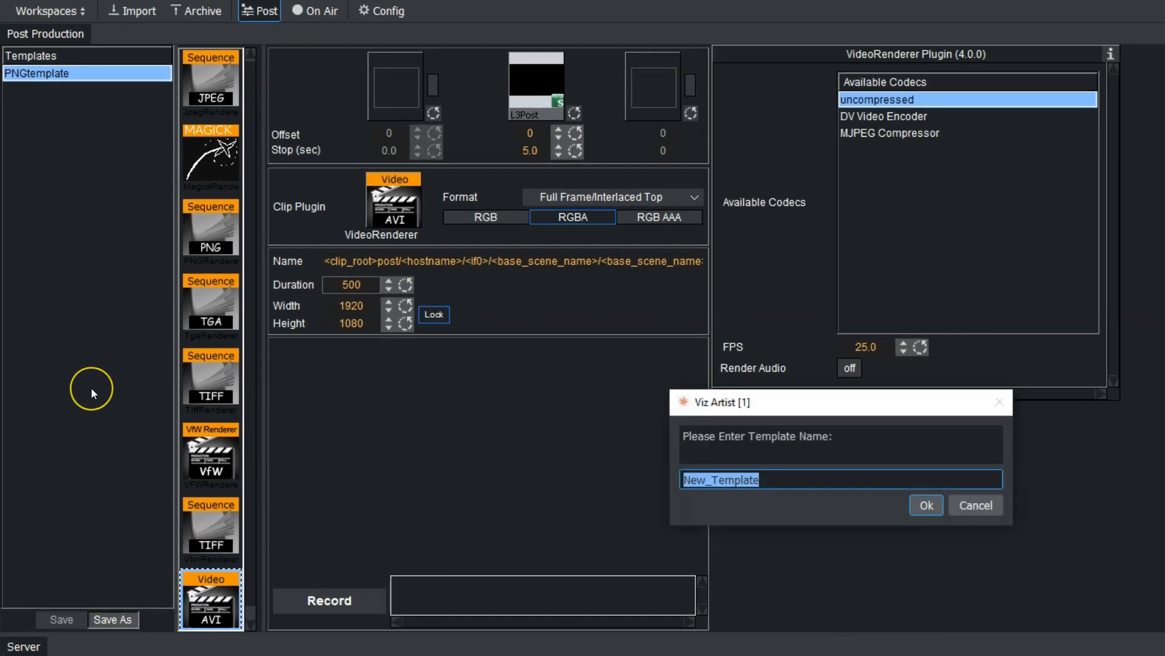
pyautogui.write('AVITemplate')
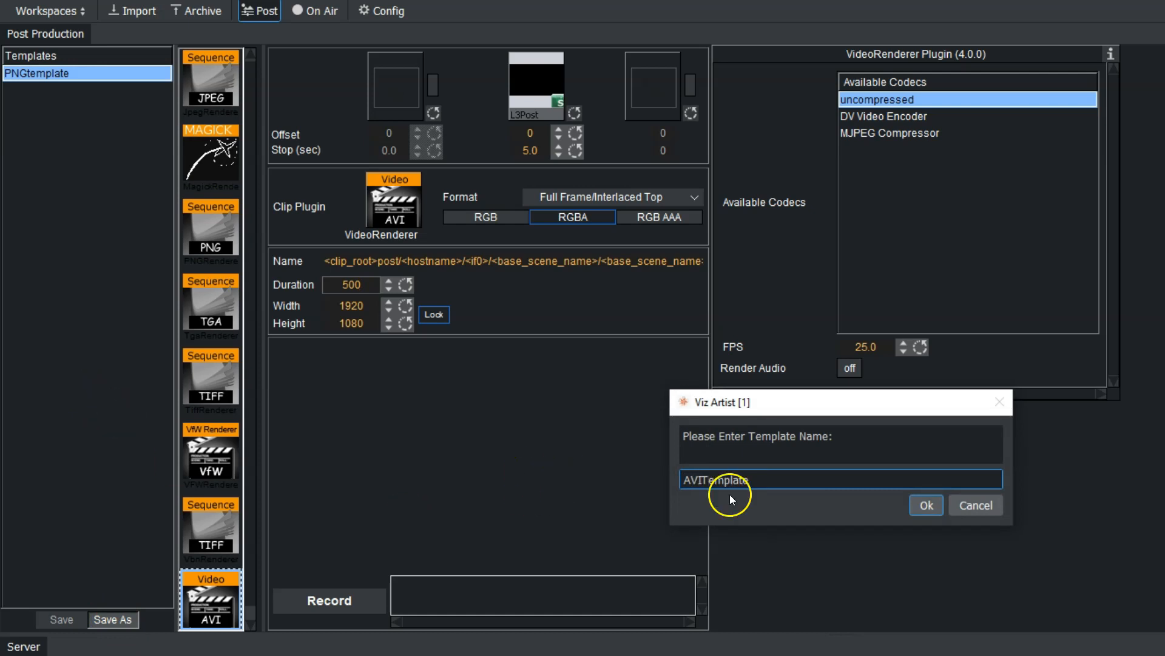
pyautogui.click(933, 505)
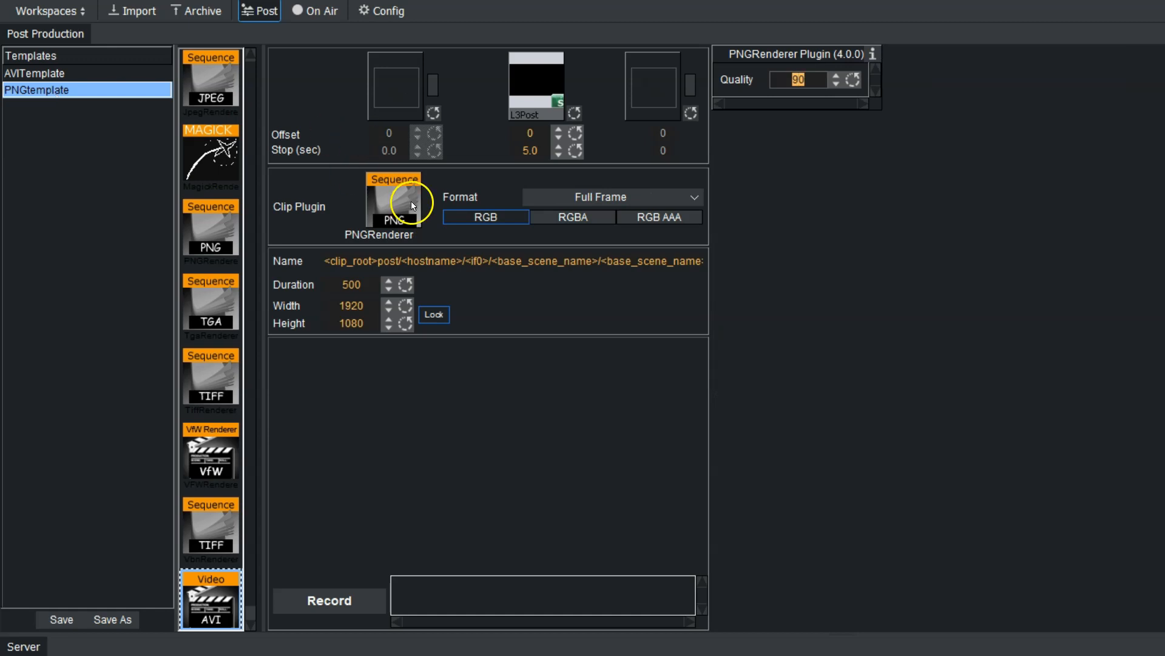
# Step: Load AVITemplate and record the lower-third clip to AVI
pyautogui.click(34, 73)
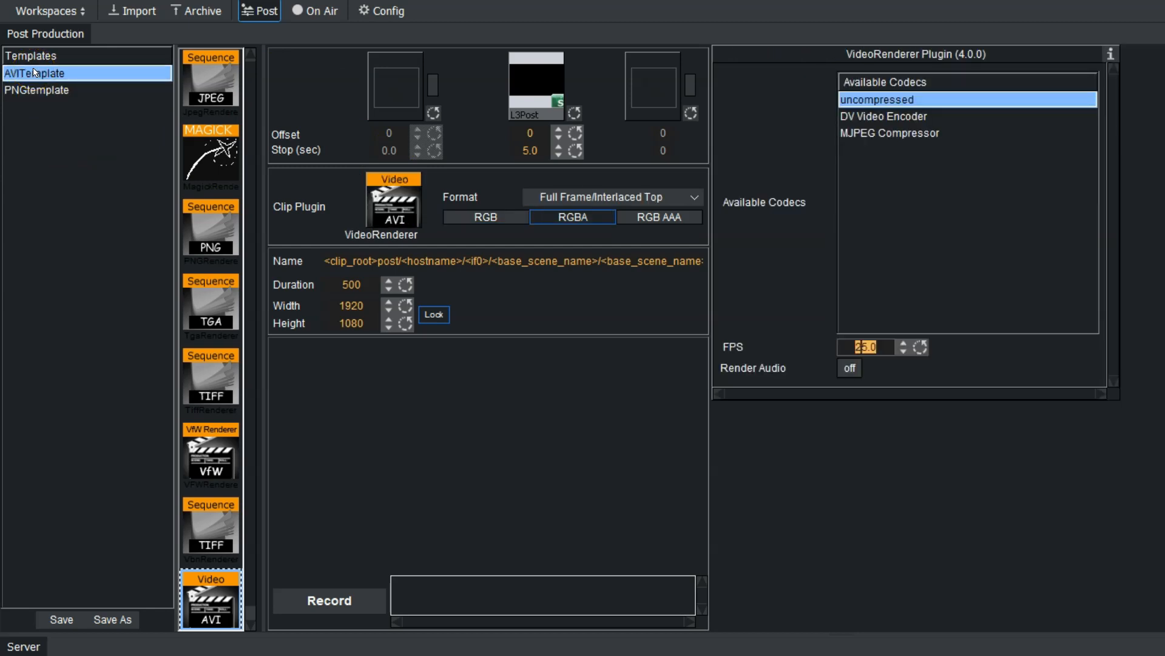
pyautogui.click(332, 600)
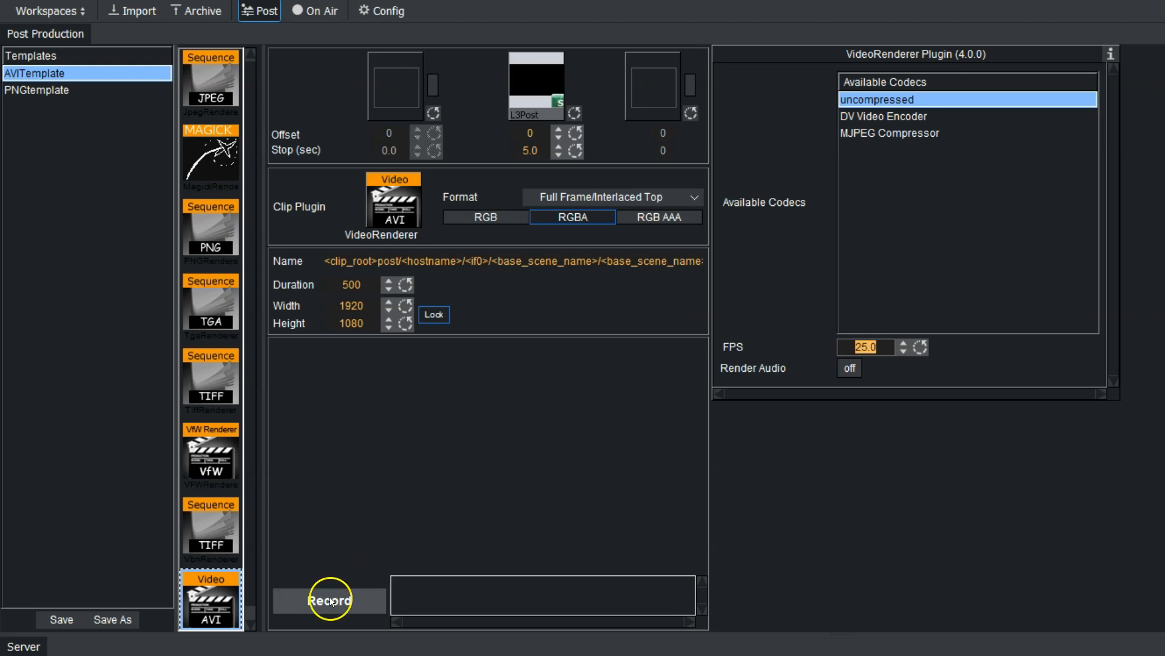
pyautogui.click(326, 600)
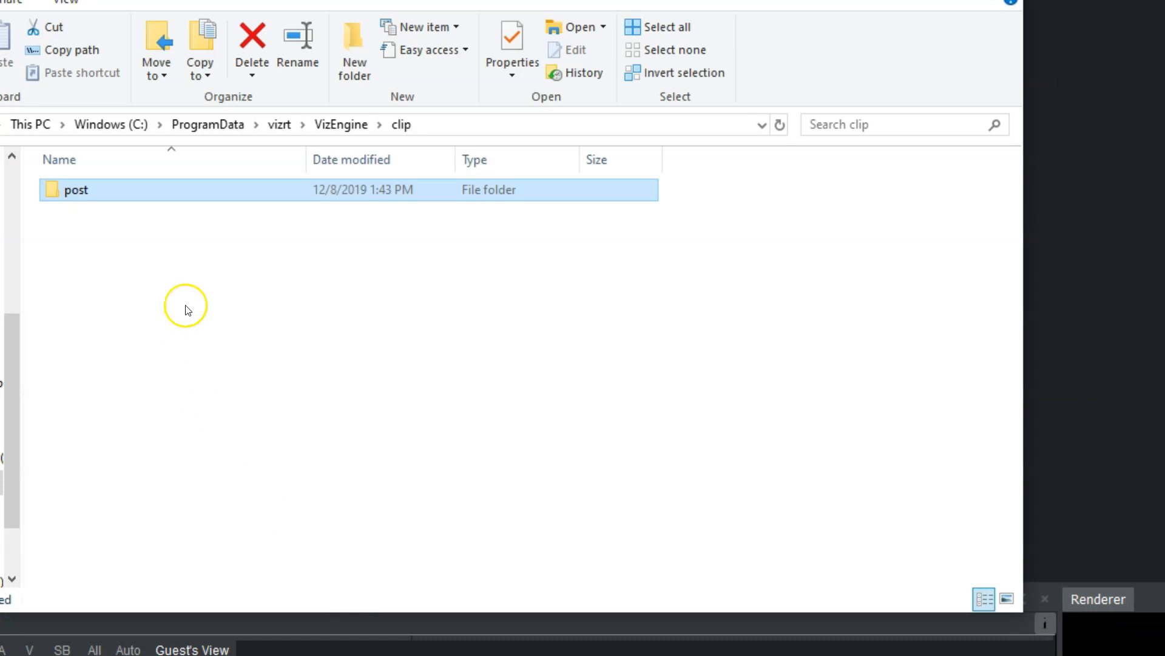
# Step: Browse clip > post > host > 192.168.0.19 > L3Post and play L3Post.avi
pyautogui.doubleClick(96, 189)
pyautogui.doubleClick(96, 189)
pyautogui.doubleClick(99, 192)
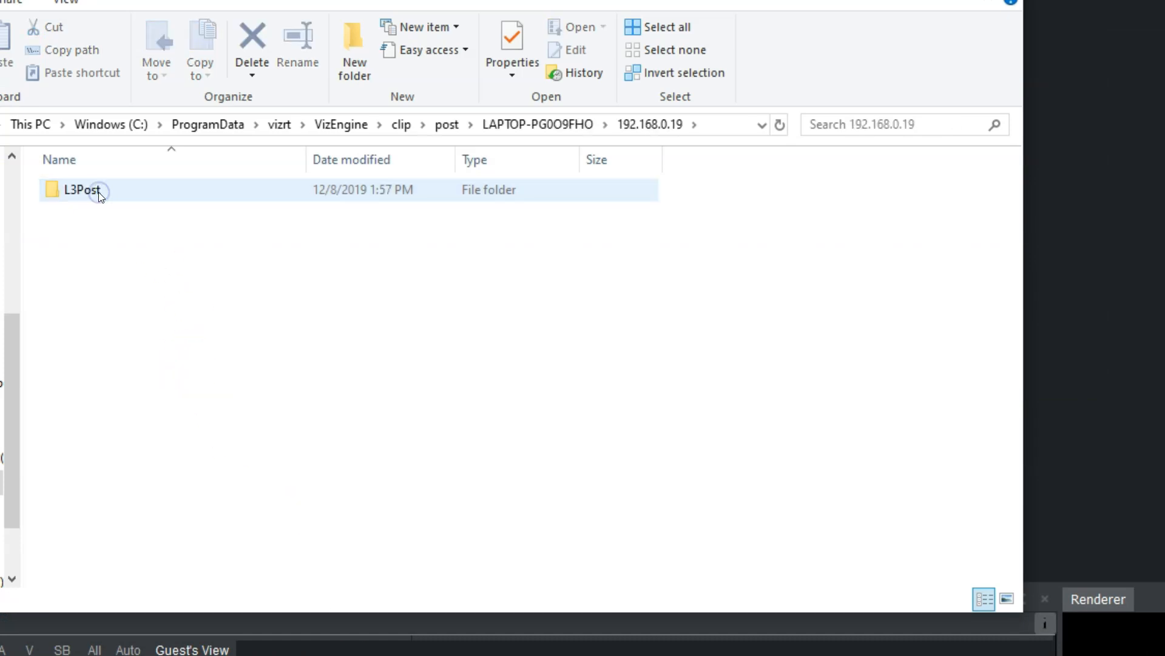
pyautogui.doubleClick(99, 192)
pyautogui.click(96, 221)
pyautogui.doubleClick(96, 221)
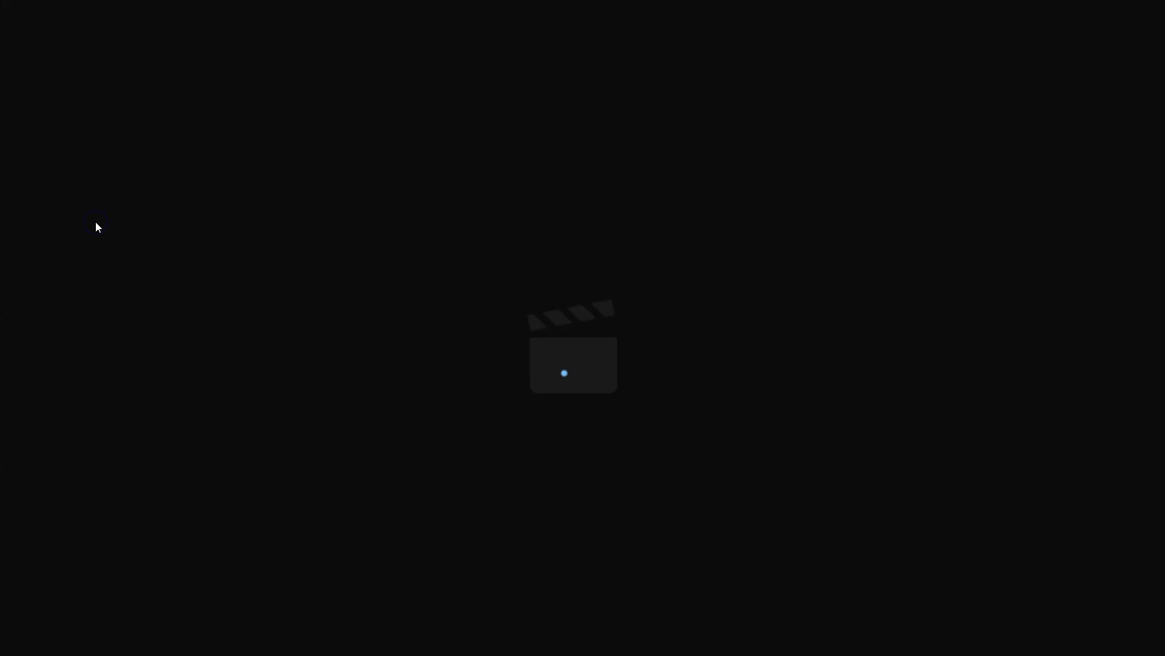